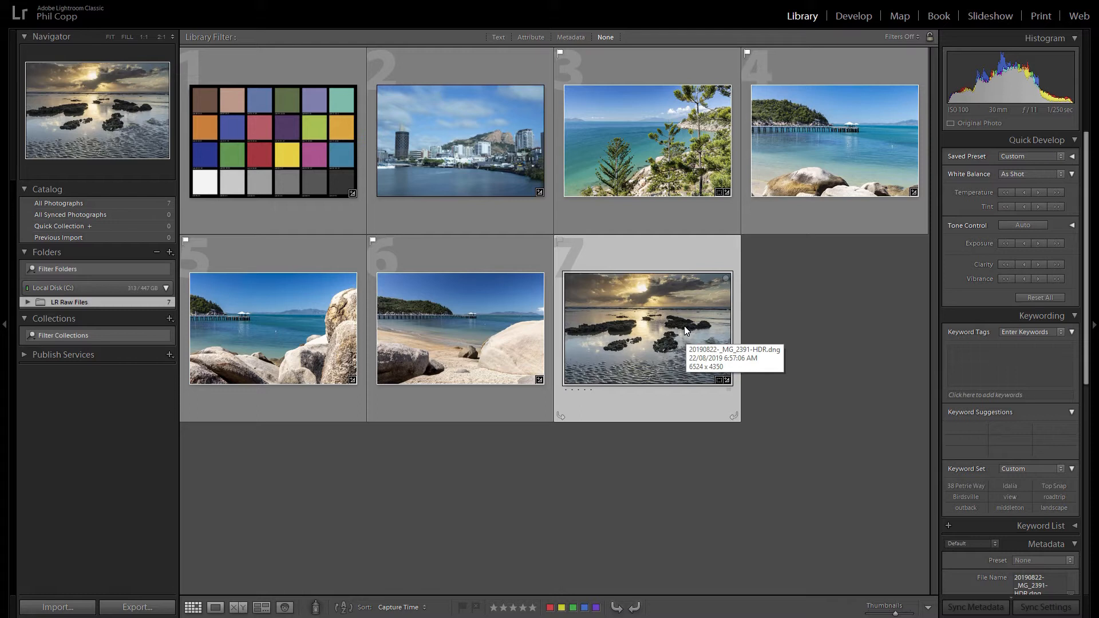
Step: Open the sunset seascape with tidal rocks for developing and reset all of its existing adjustments
left_click(650, 336)
double_click(650, 336)
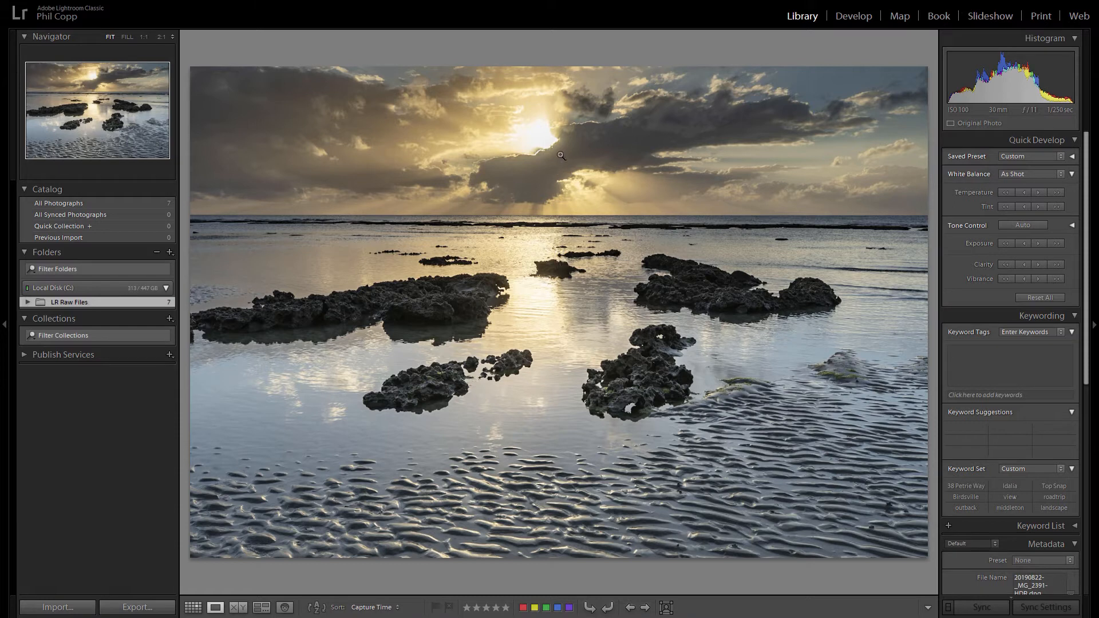
left_click(855, 17)
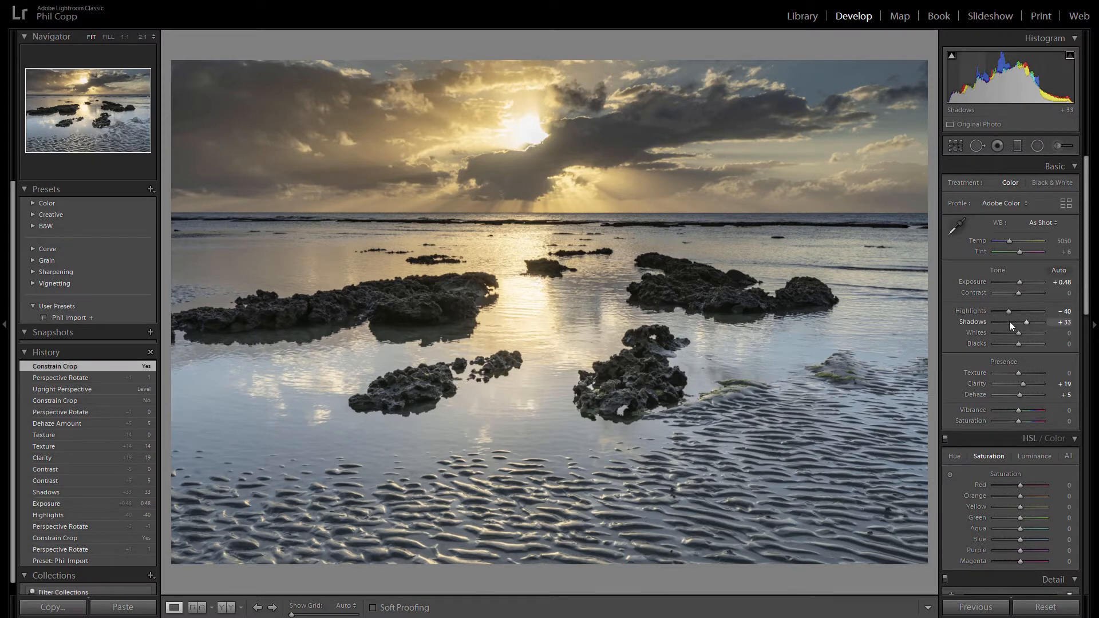
left_click(1037, 610)
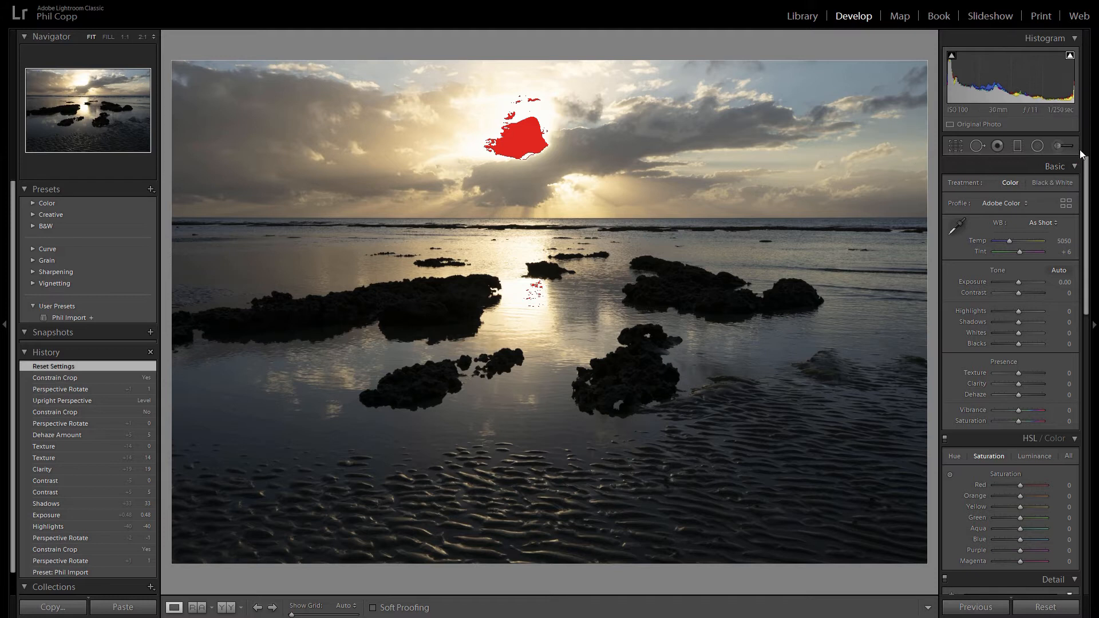
Step: Reset the graduated filter's Shadows and Exposure to 0, and draw a filter from the top edge down past the horizon
left_click(1017, 147)
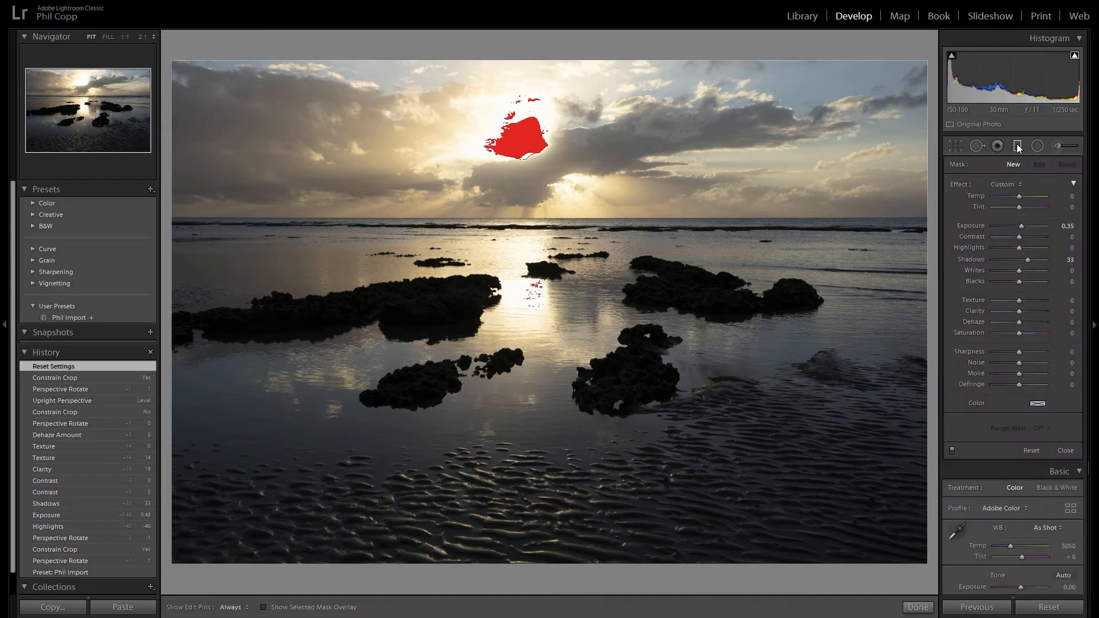
double_click(1027, 260)
double_click(1023, 228)
left_click_drag(524, 60, 522, 389)
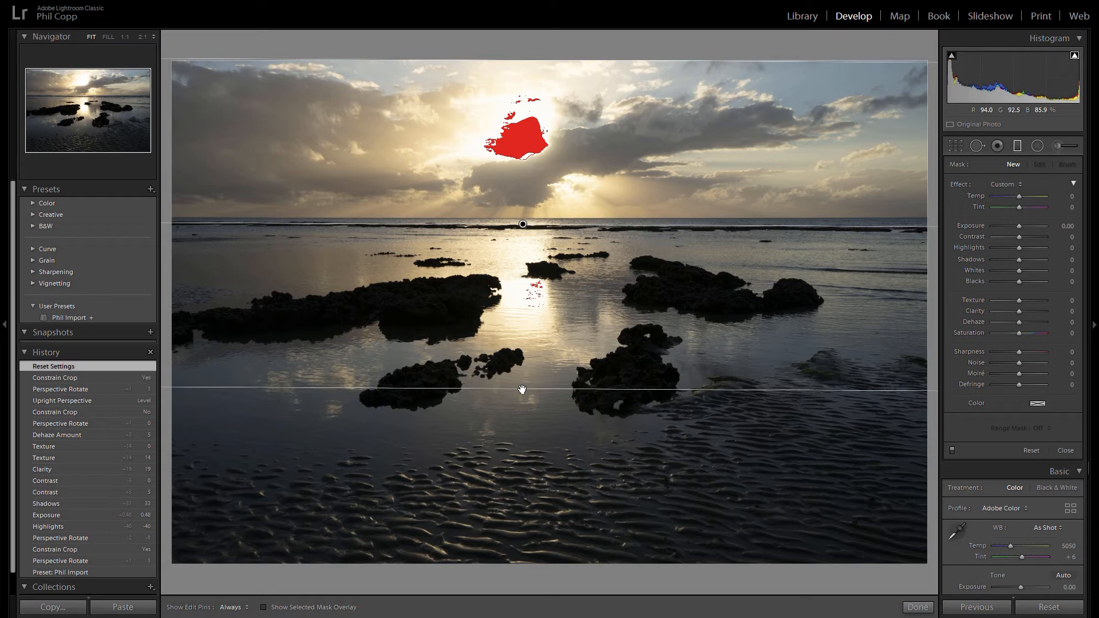
left_click_drag(522, 389, 522, 389)
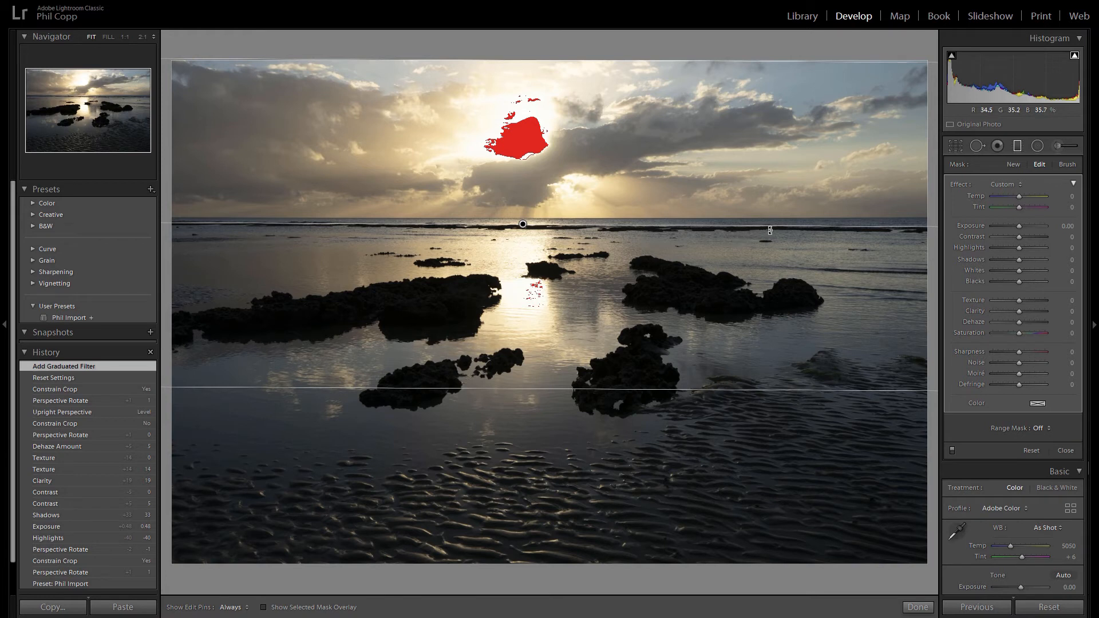
Step: Try rotating and lowering the graduated filter with a changed exposure, and return it to the horizon with Exposure 0
mouse_move(776, 227)
left_mouse_down()
mouse_move(778, 183)
mouse_move(782, 226)
left_mouse_up()
left_click_drag(522, 224, 513, 326)
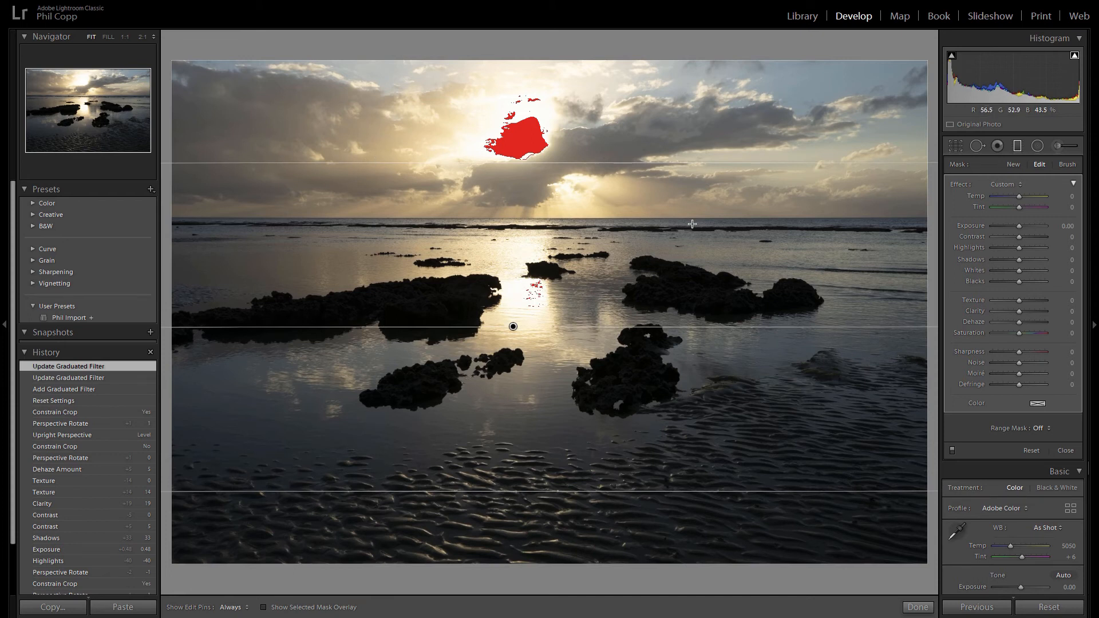
mouse_move(1019, 225)
left_mouse_down()
mouse_move(1009, 226)
mouse_move(1022, 222)
left_mouse_up()
double_click(1019, 224)
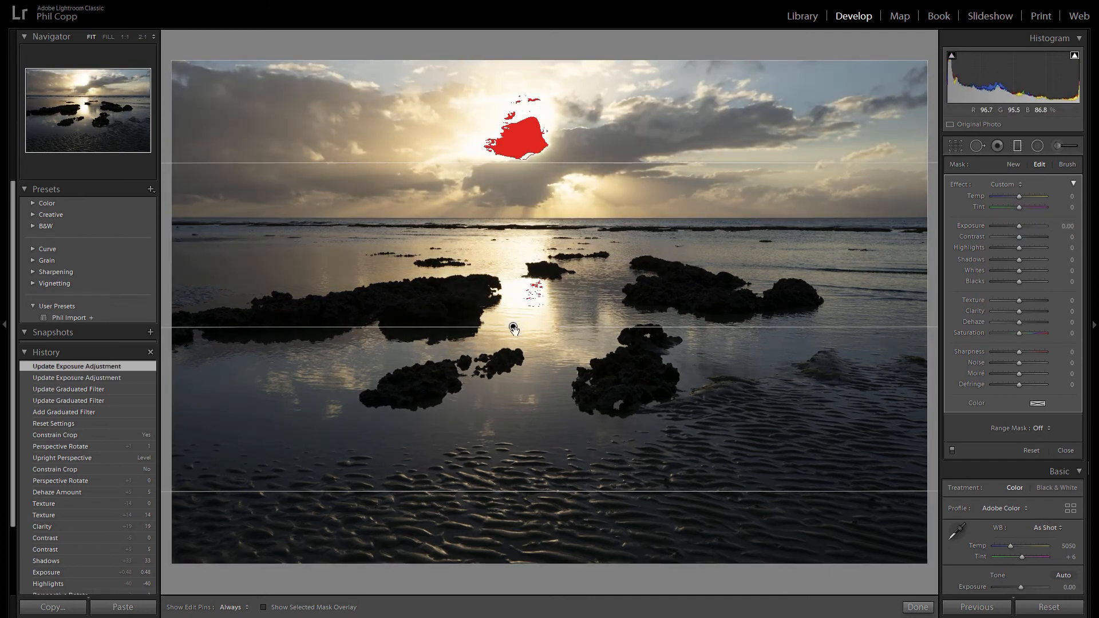
left_click_drag(512, 326, 521, 225)
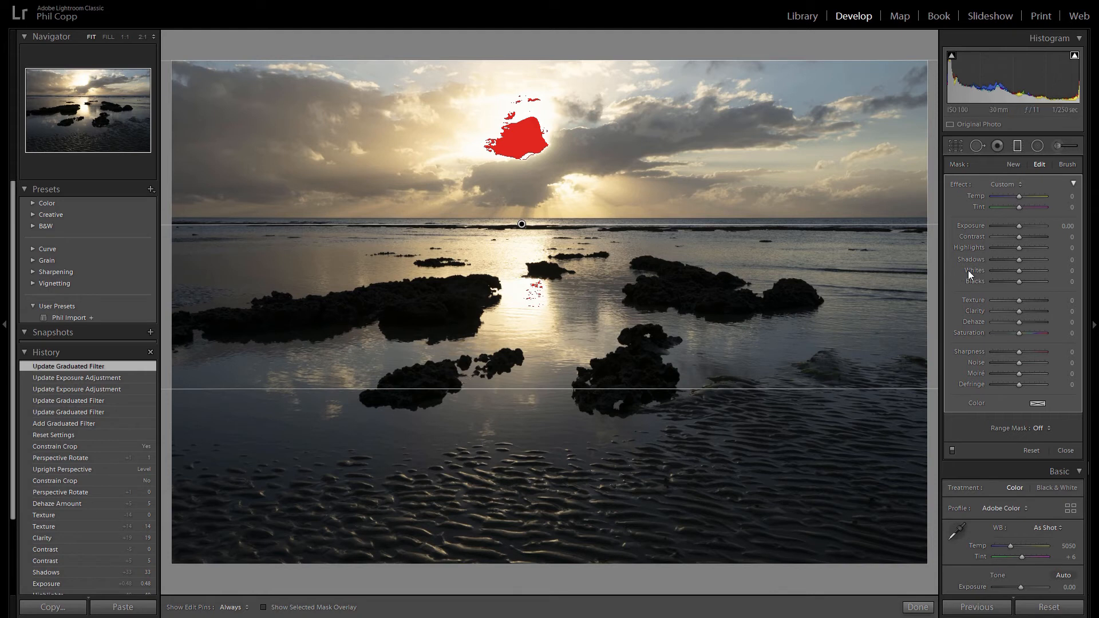
Step: Set the sky filter's Exposure to -0.78 and Highlights to -30, leaving Shadows at 0
left_click_drag(1018, 225, 1015, 226)
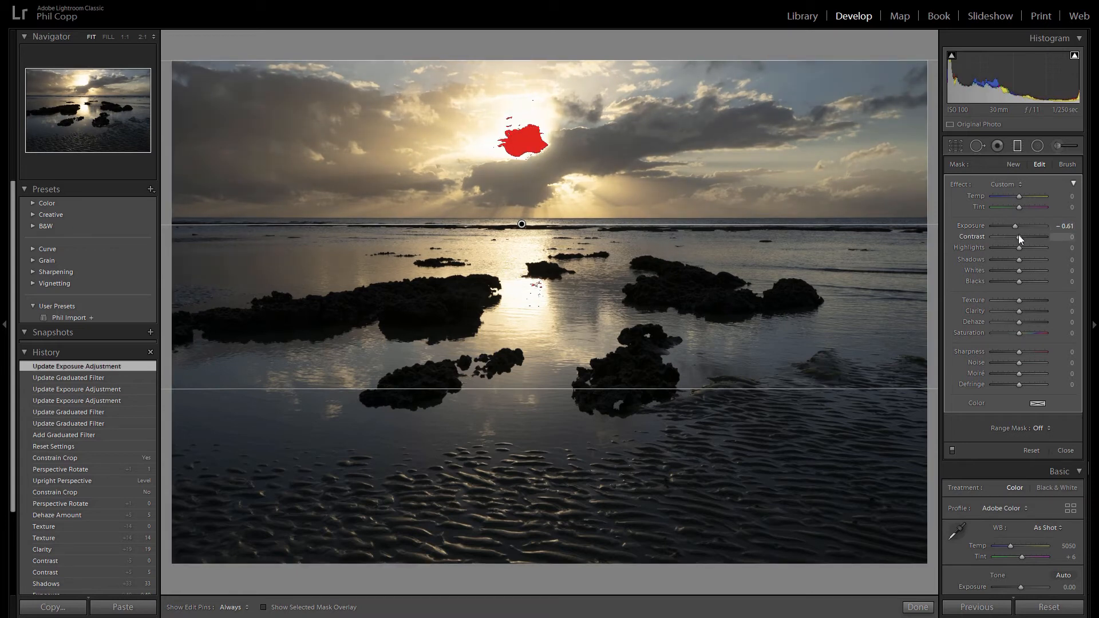
left_click_drag(1017, 225, 1014, 228)
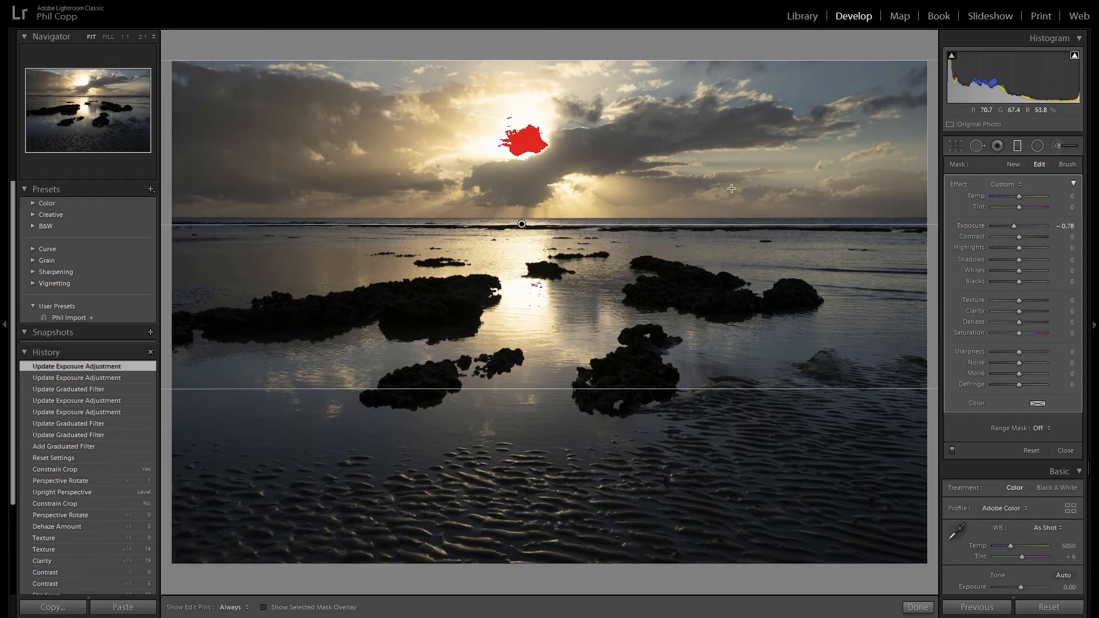
mouse_move(1018, 249)
left_mouse_down()
mouse_move(987, 248)
mouse_move(1037, 260)
mouse_move(1018, 262)
left_mouse_up()
double_click(1018, 262)
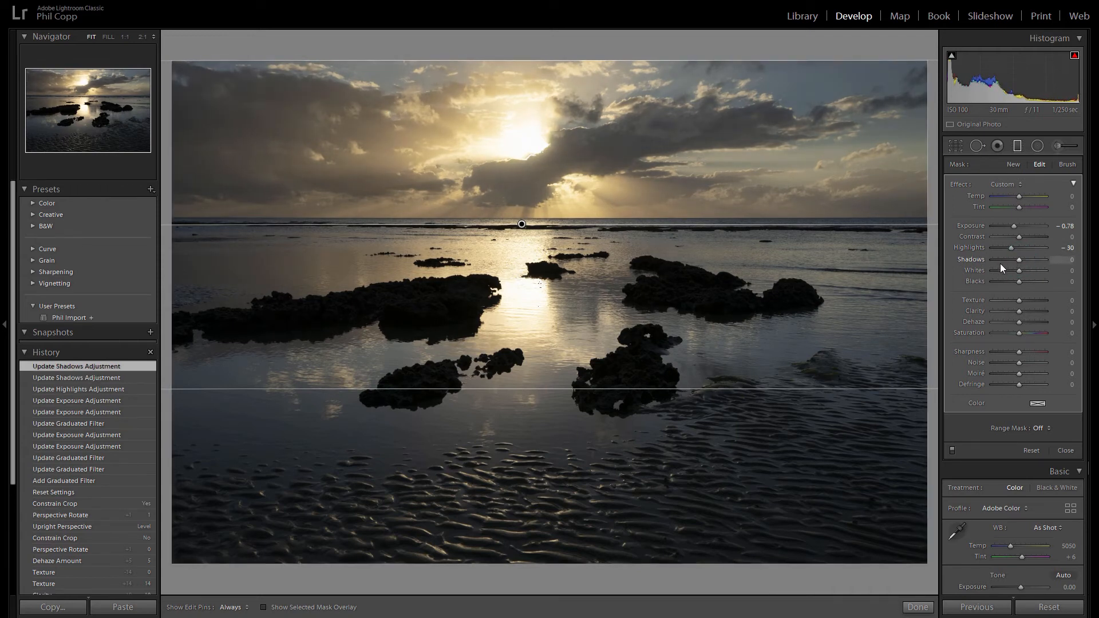
Step: Set the sky filter's Dehaze to 11, Highlights to -43 and Exposure to -1.13, and finish editing the filter
left_click_drag(1018, 324, 1022, 324)
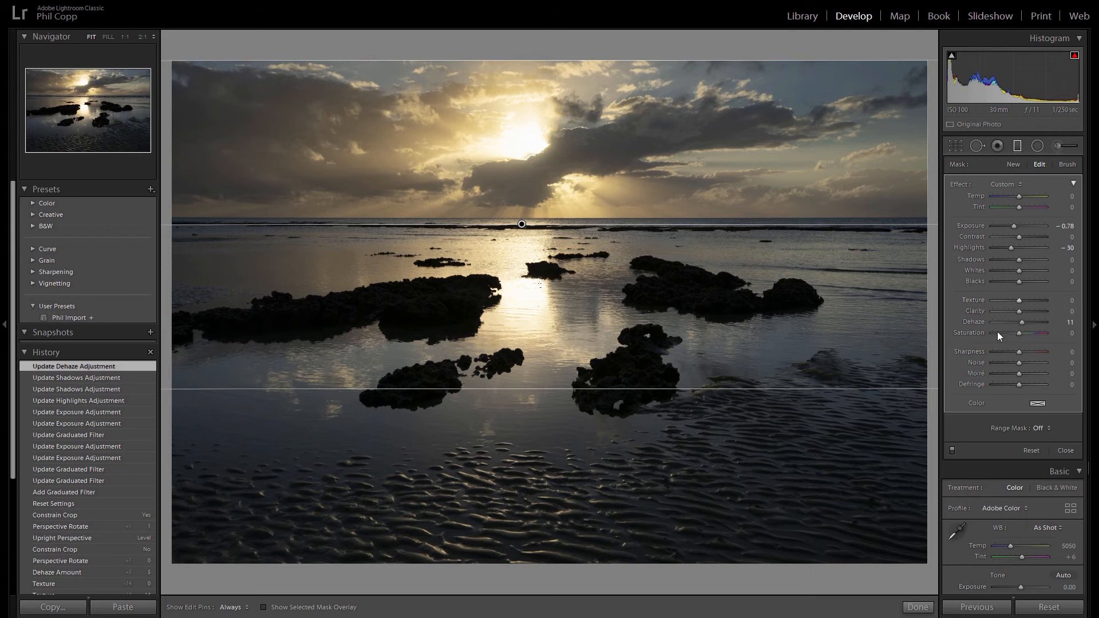
double_click(1014, 226)
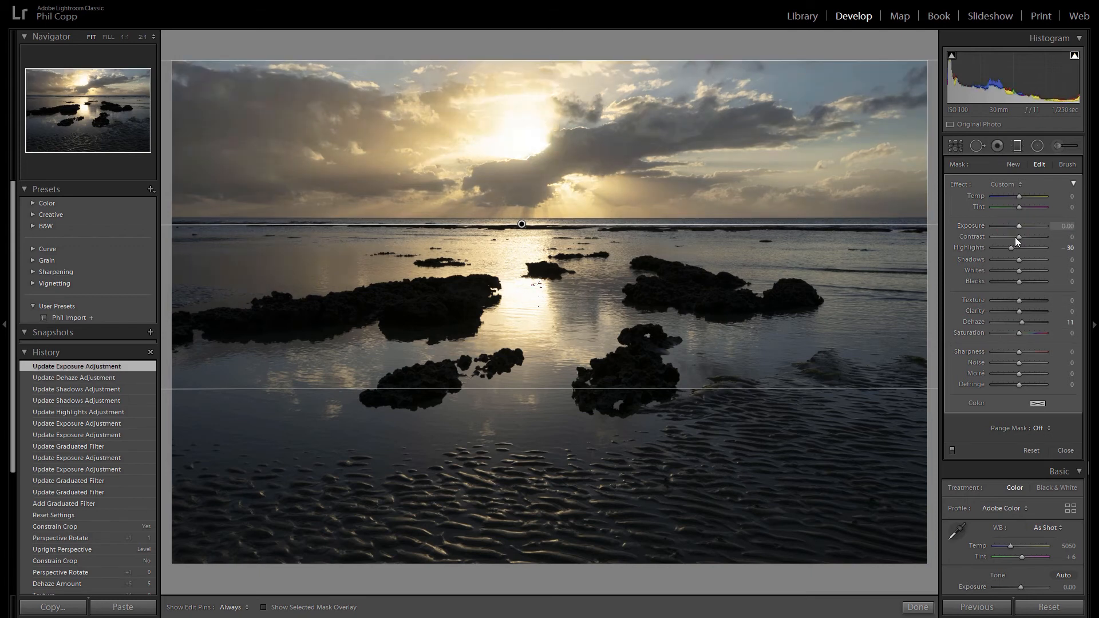
double_click(1010, 248)
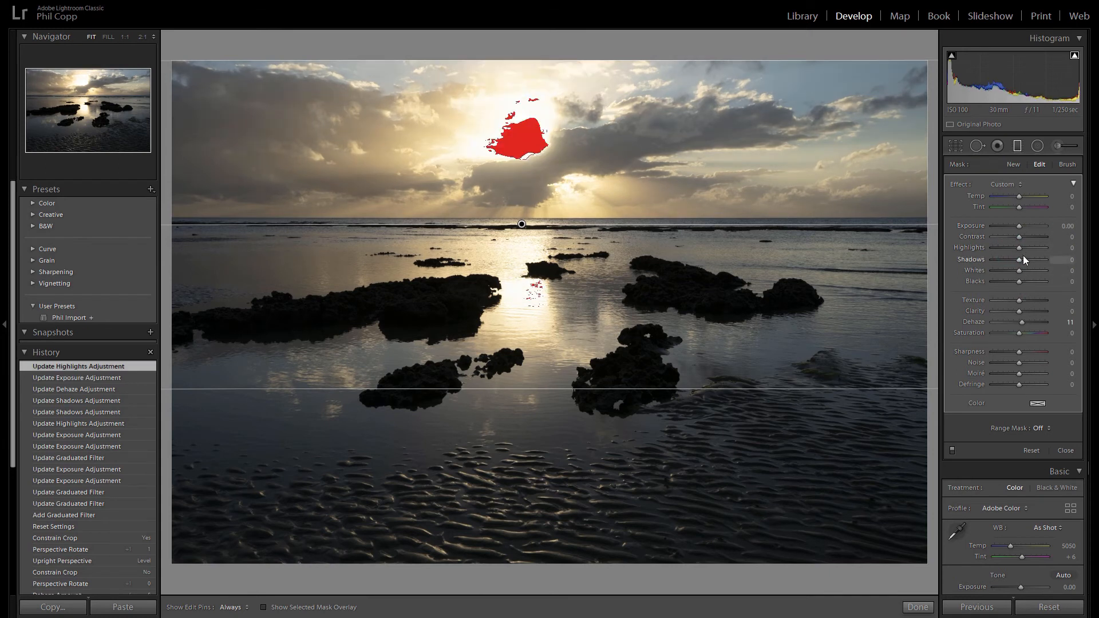
left_click_drag(1019, 249, 1012, 227)
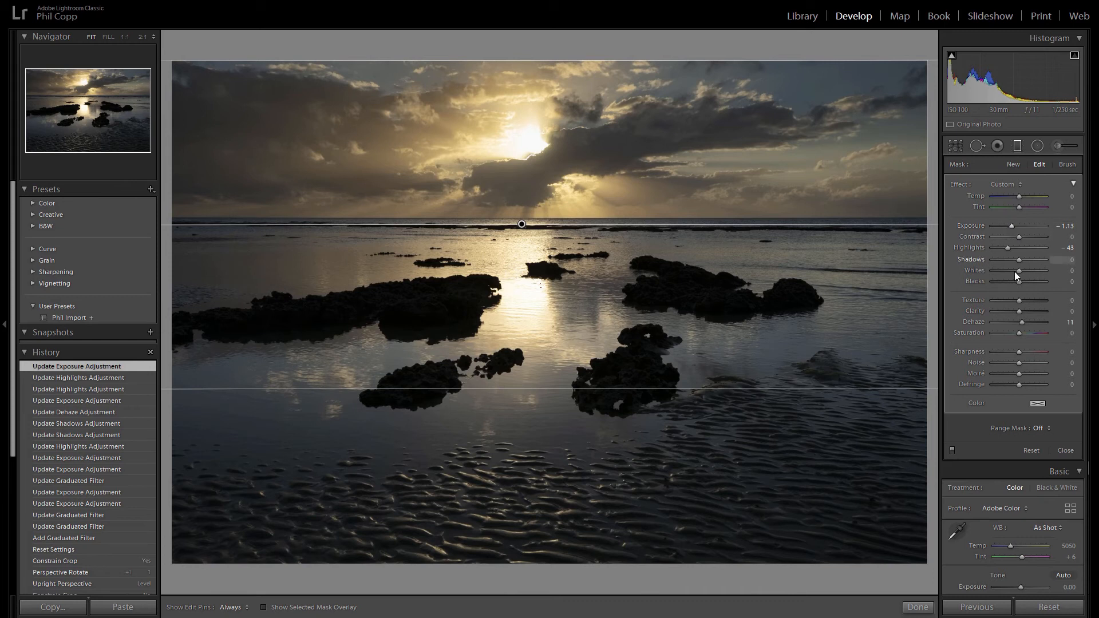
left_click(916, 608)
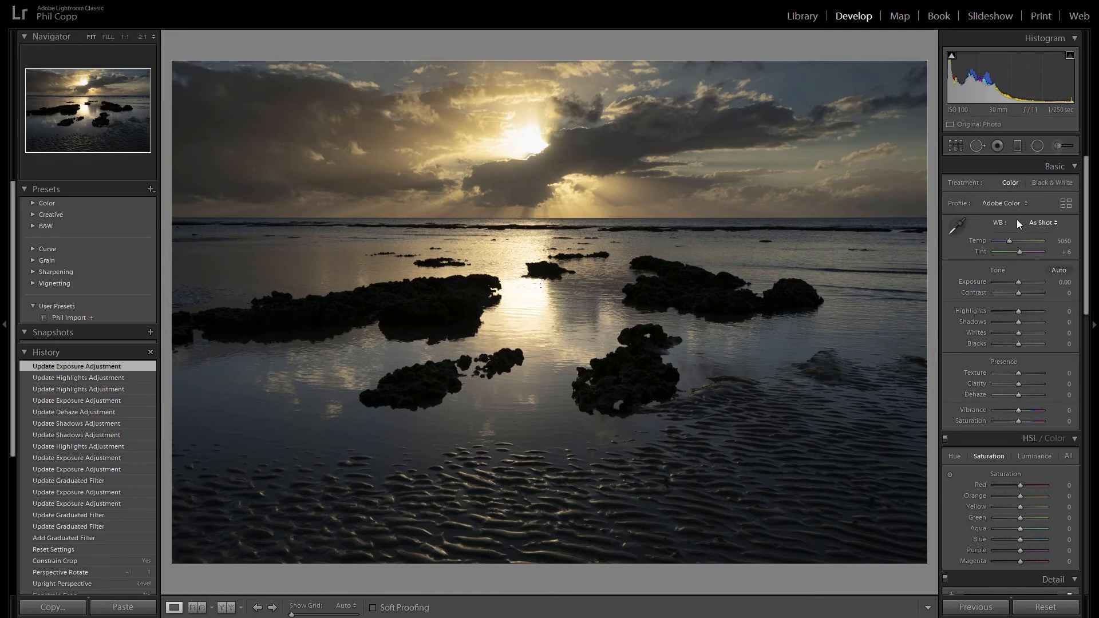
Step: Reopen the graduated filters, select the existing sky filter to review its settings, and close it
left_click(1017, 146)
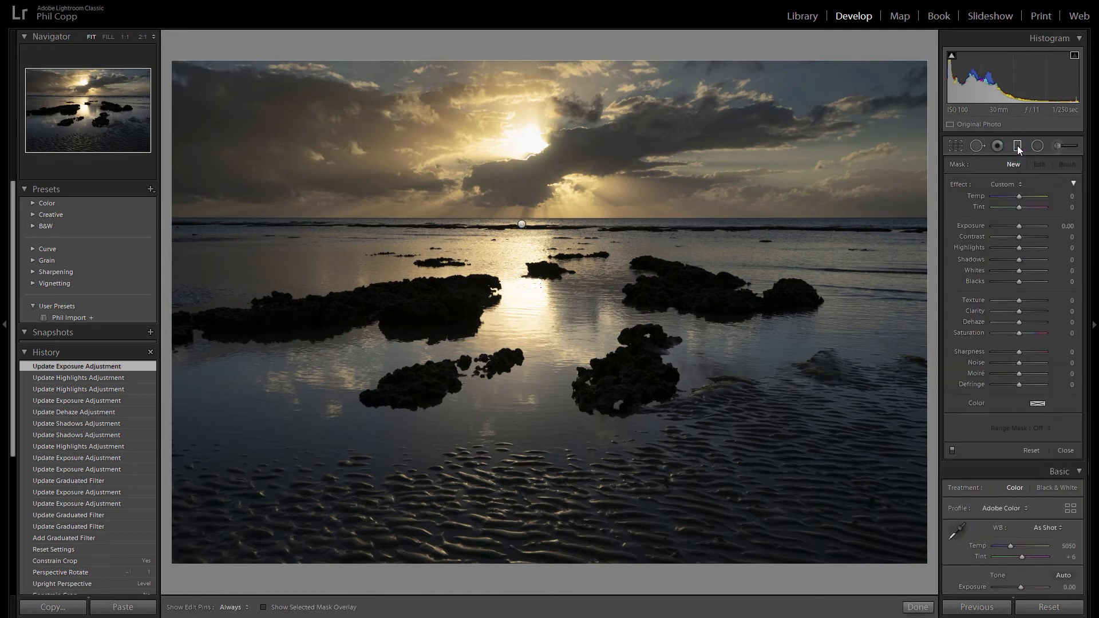
left_click(521, 225)
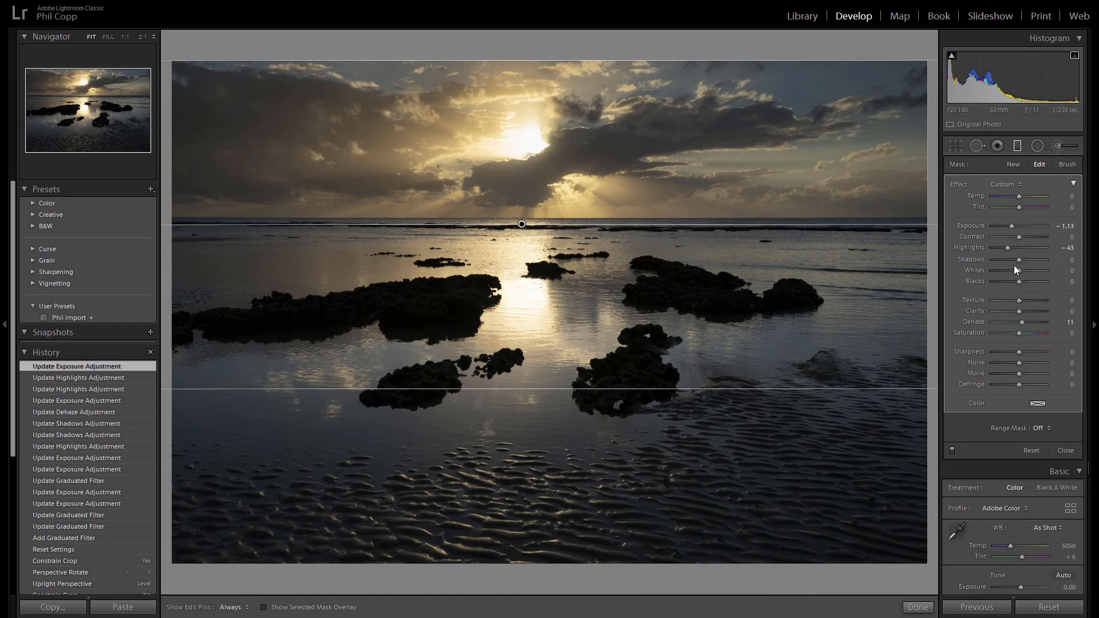
left_click(917, 607)
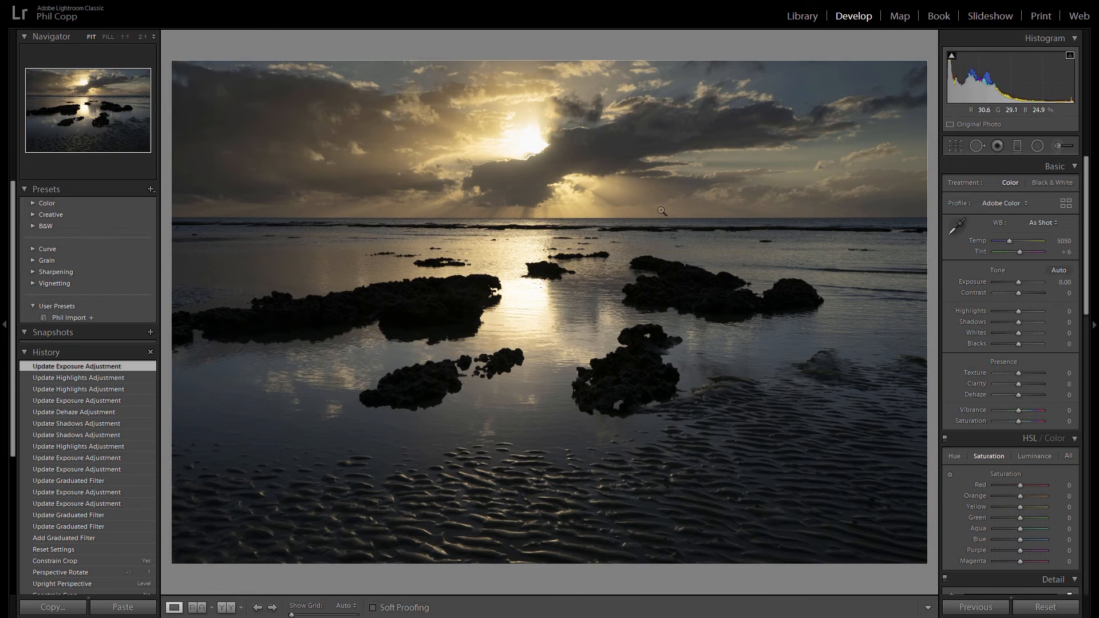
Step: Draw a second graduated filter upward from the bottom edge and centre it just below the horizon
left_click(1017, 145)
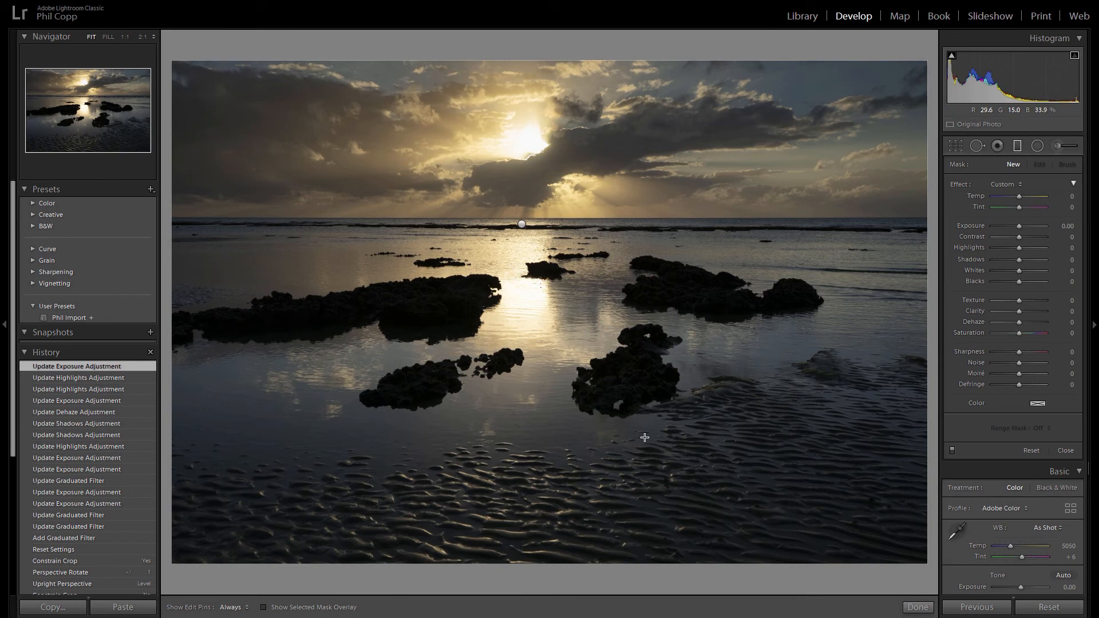
left_click_drag(530, 563, 529, 66)
left_click_drag(529, 314, 540, 252)
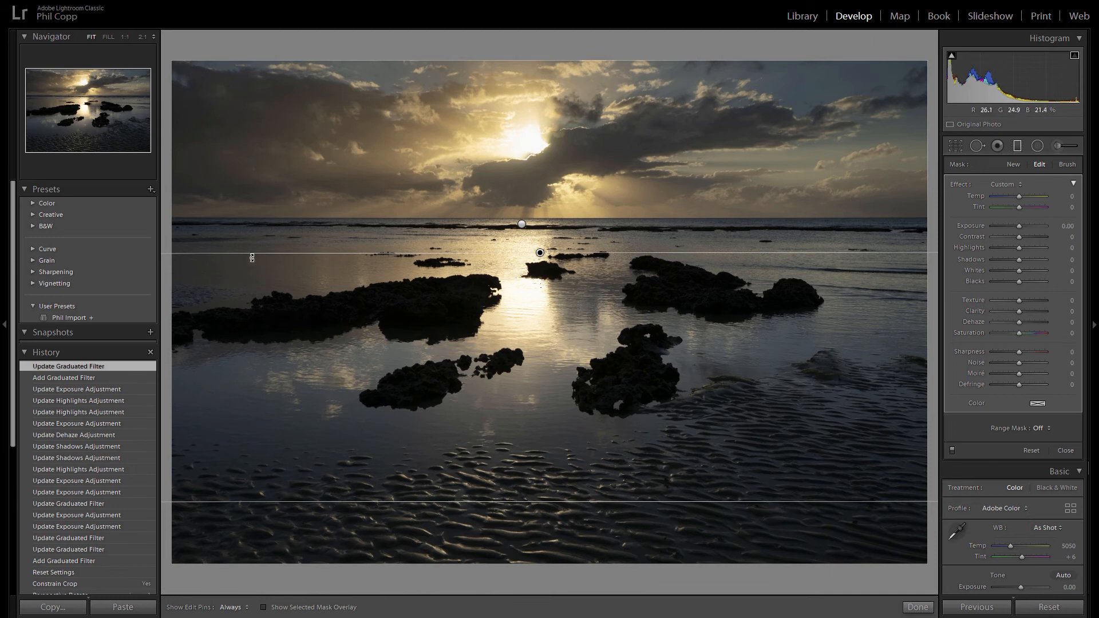
Step: Set the foreground filter's Exposure to 1.22, Highlights to -67, Shadows to 50 and Clarity to 11, and finish editing it
left_click_drag(1018, 227, 1005, 245)
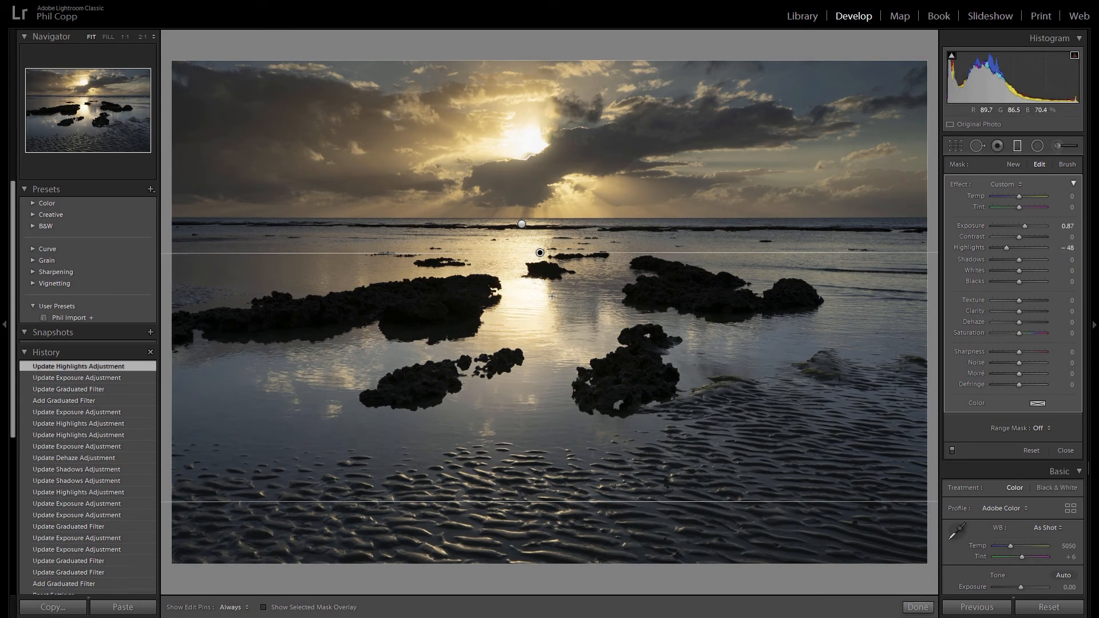
left_click_drag(1006, 247, 1031, 259)
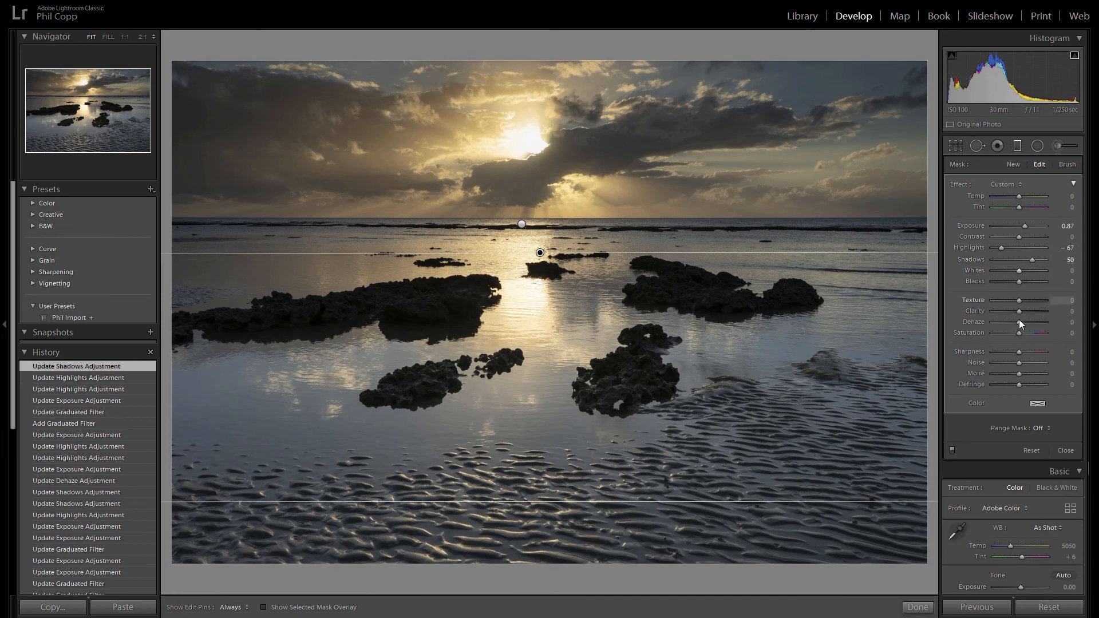
left_click_drag(1018, 324, 1022, 315)
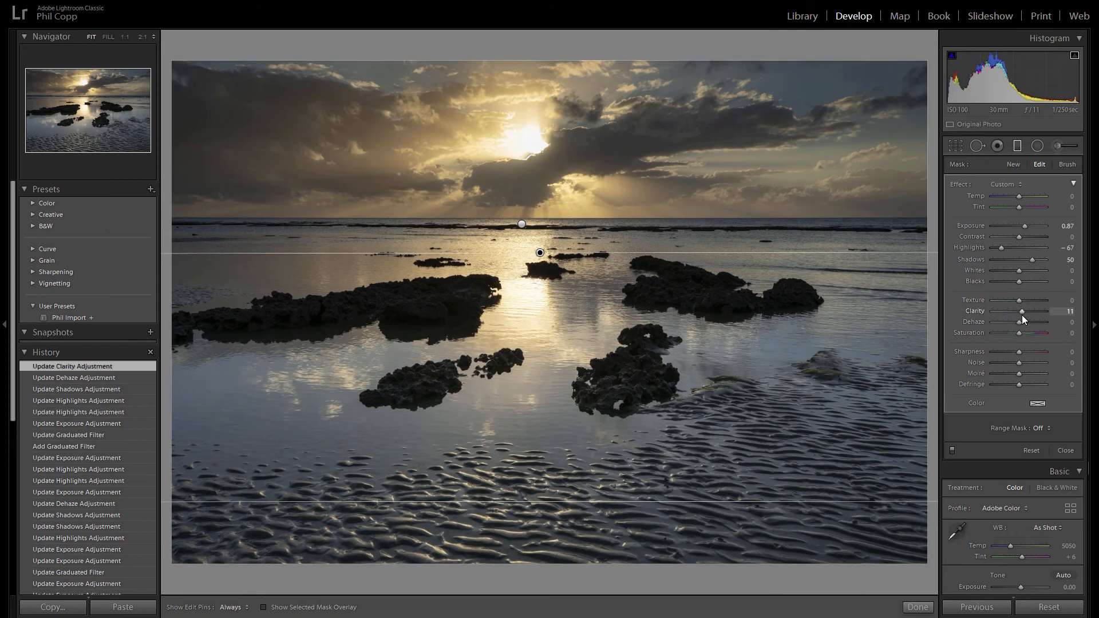
left_click_drag(1025, 225, 1028, 226)
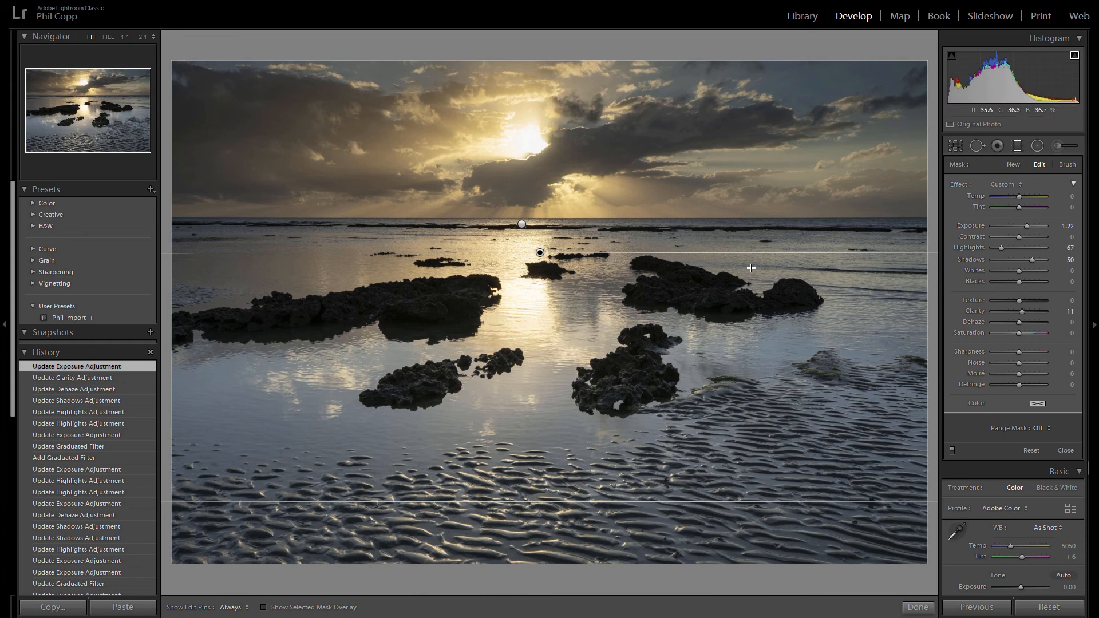
left_click(916, 607)
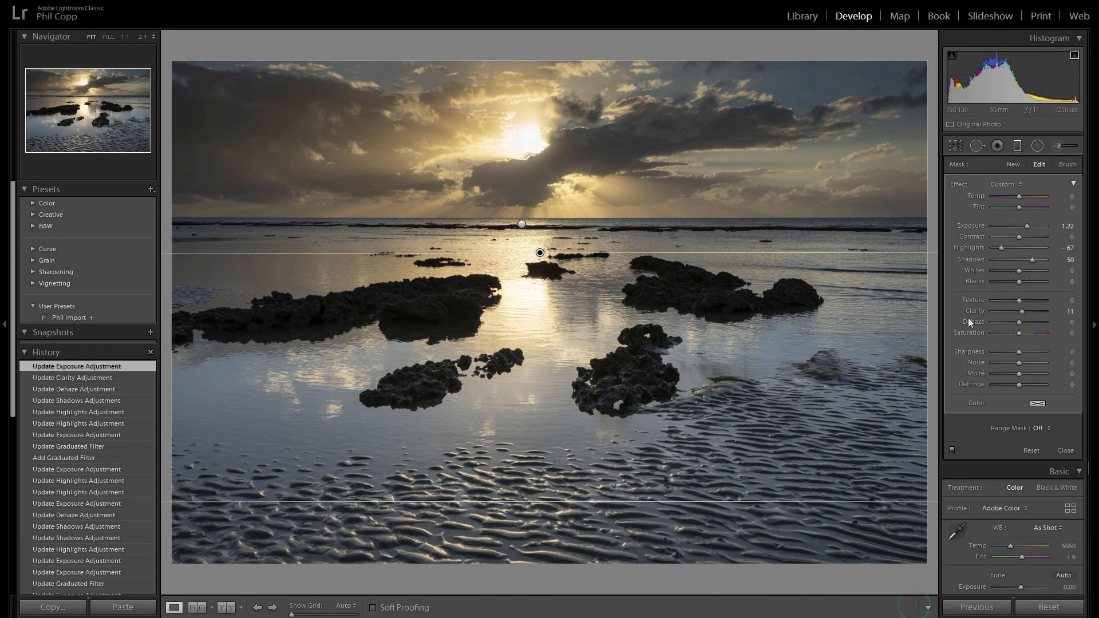
Step: Add a third, nearly vertical graduated filter from the photo's right edge towards the centre without adjustments, and finish editing
left_click(1017, 146)
left_click_drag(927, 289, 451, 311)
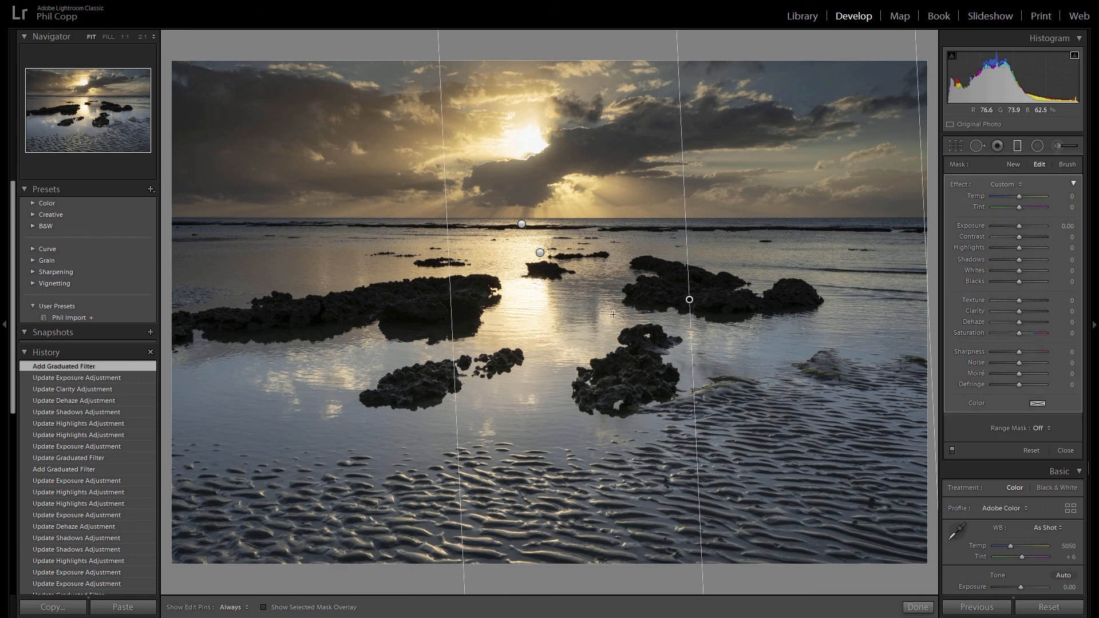
left_click(493, 295)
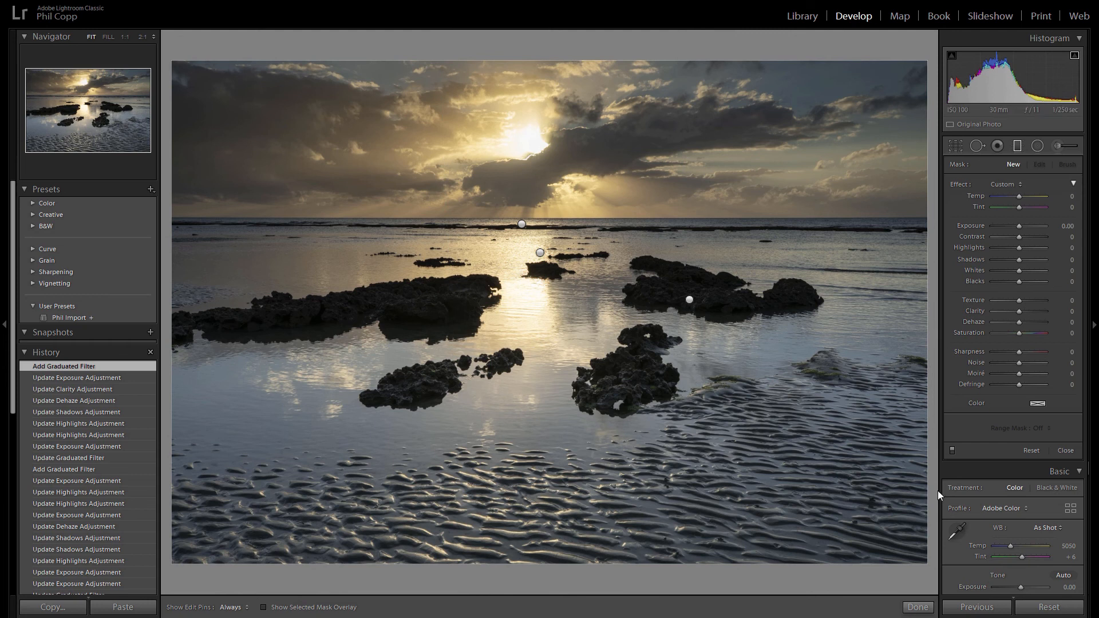
left_click(918, 607)
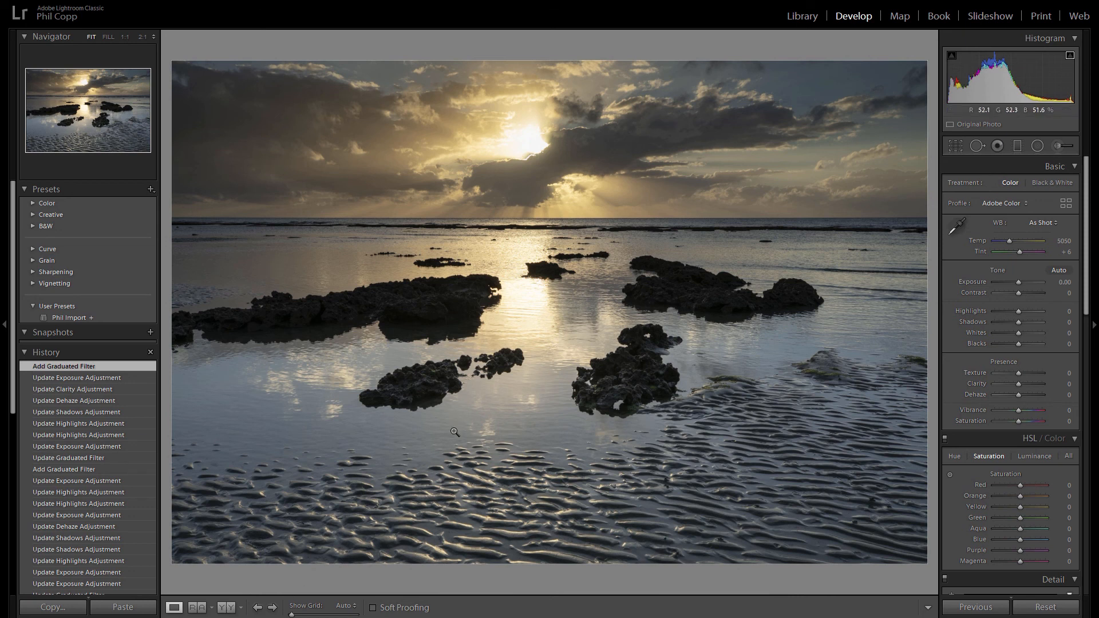
Step: Compare the photo's before and after versions side by side, and return to the single-image view
left_click(232, 608)
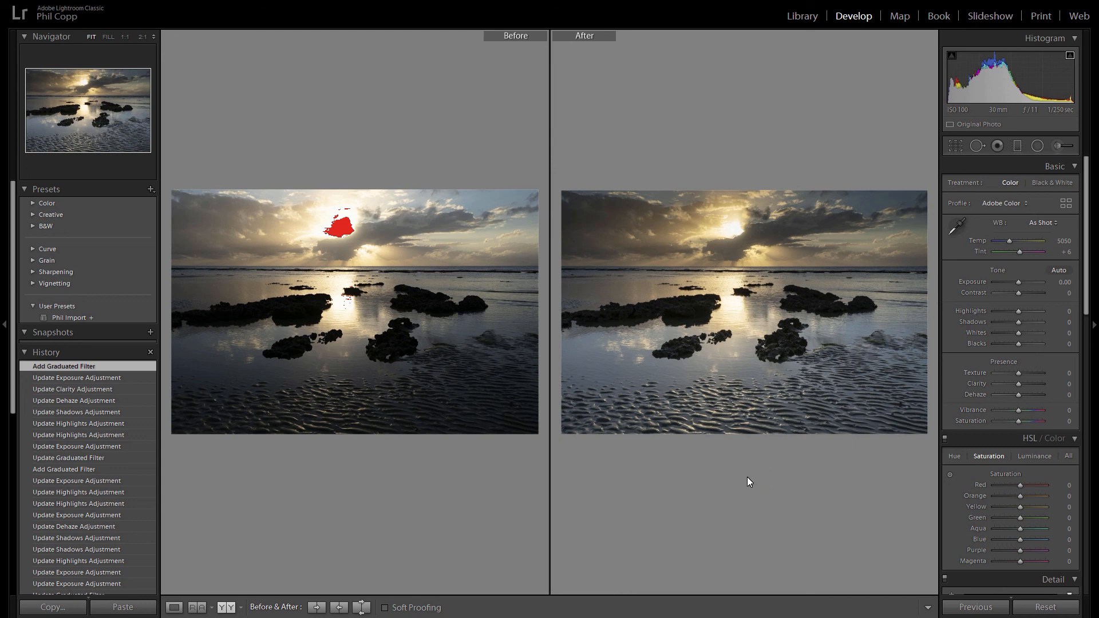
left_click(174, 607)
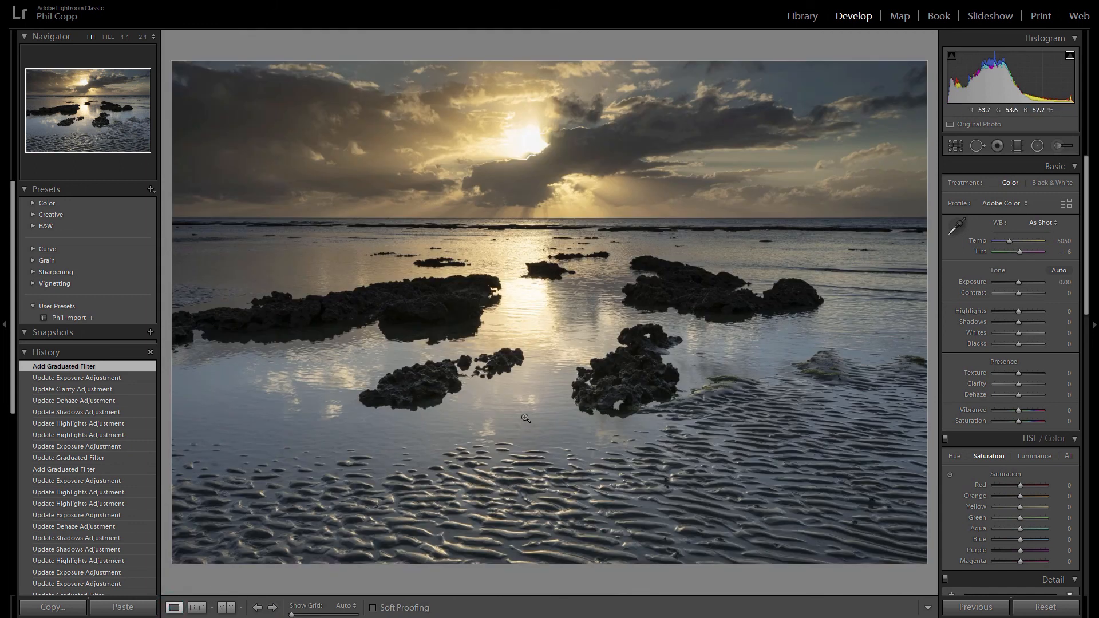